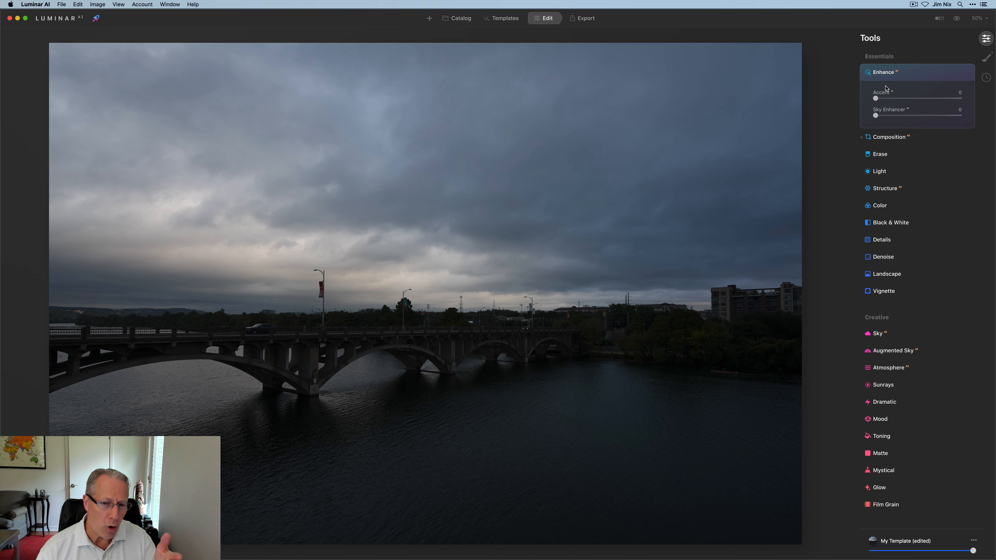
{"action": "left_click_drag", "start_coordinate": [876, 98], "coordinate": [989, 107]}
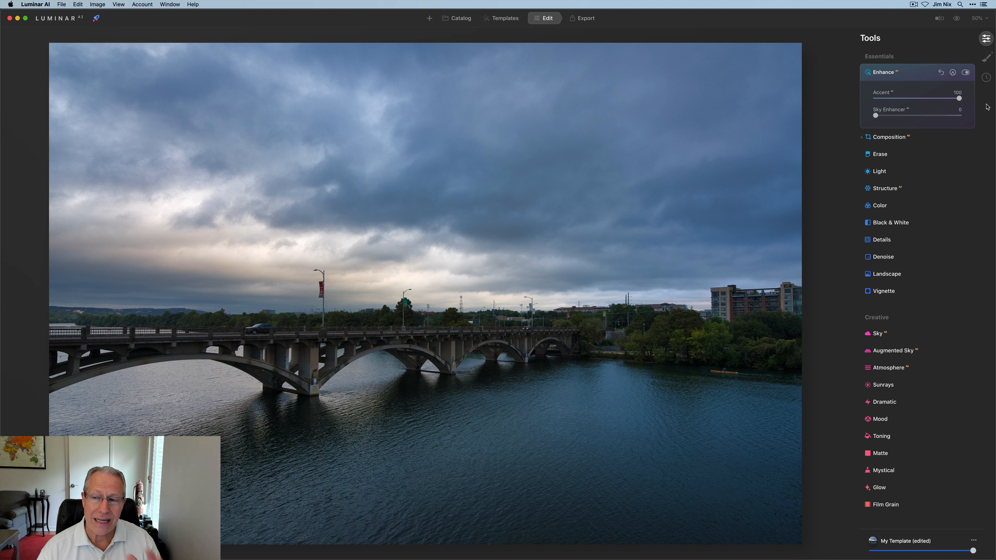
{"action": "left_click", "coordinate": [941, 72]}
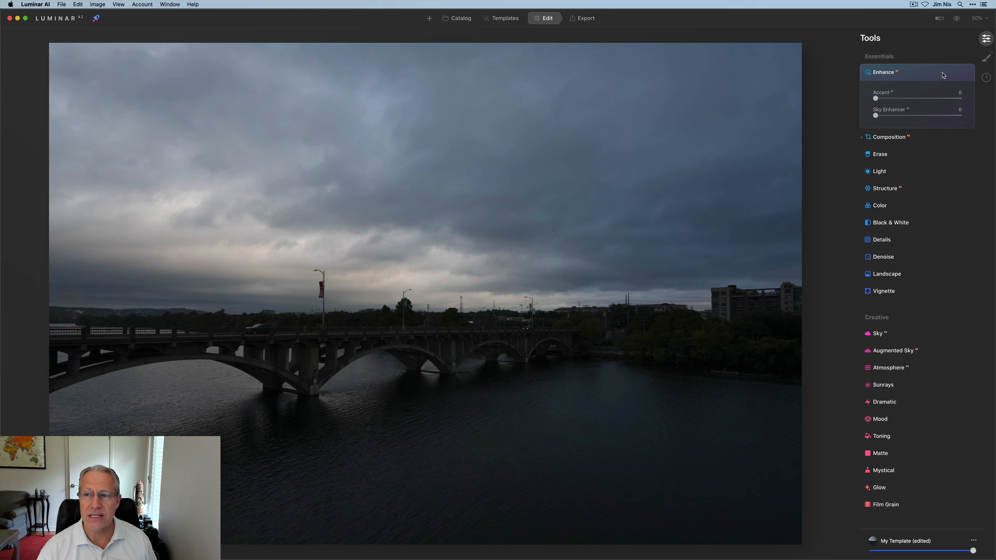
{"action": "left_click", "coordinate": [915, 80]}
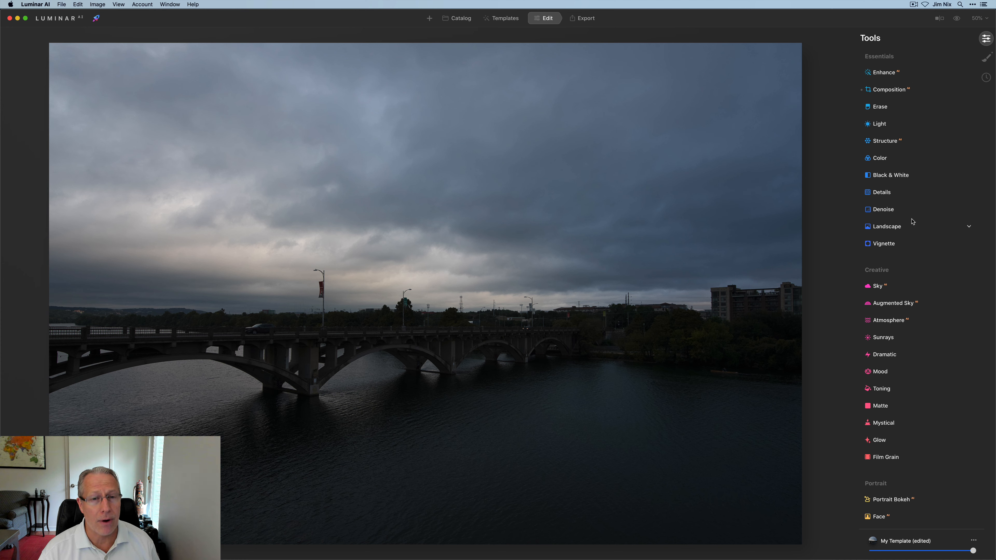
Open the Supercontrast tool and set Highlights, Midtones and Shadows Contrast to 48 each.
{"action": "scroll", "coordinate": [912, 222], "scroll_direction": "down", "scroll_amount": 5}
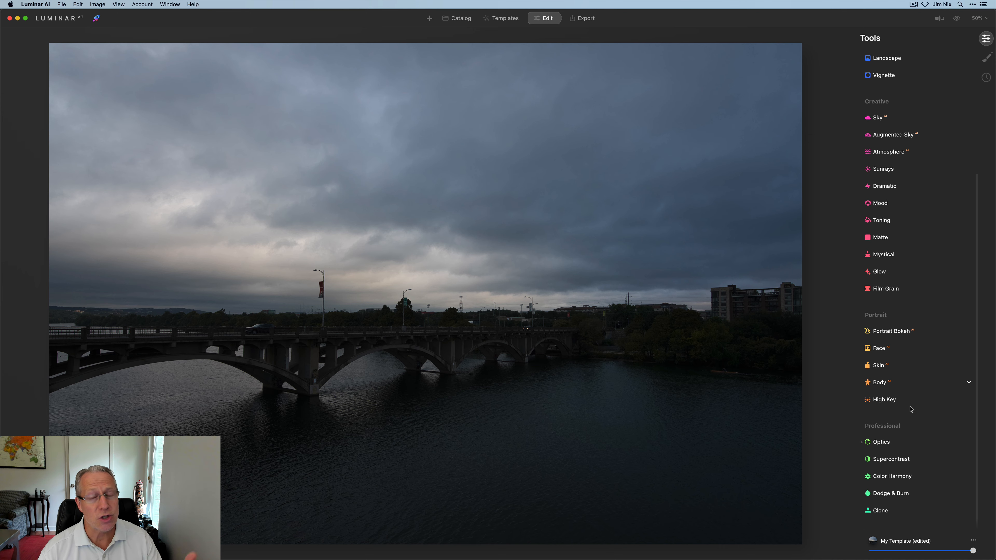
{"action": "left_click", "coordinate": [906, 460]}
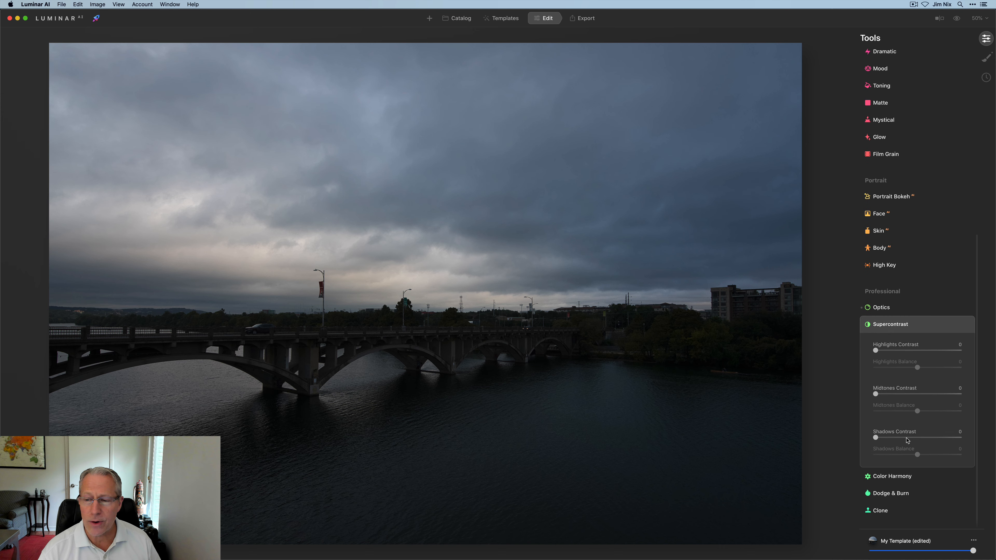
{"action": "left_click", "coordinate": [917, 350]}
{"action": "left_click", "coordinate": [916, 394]}
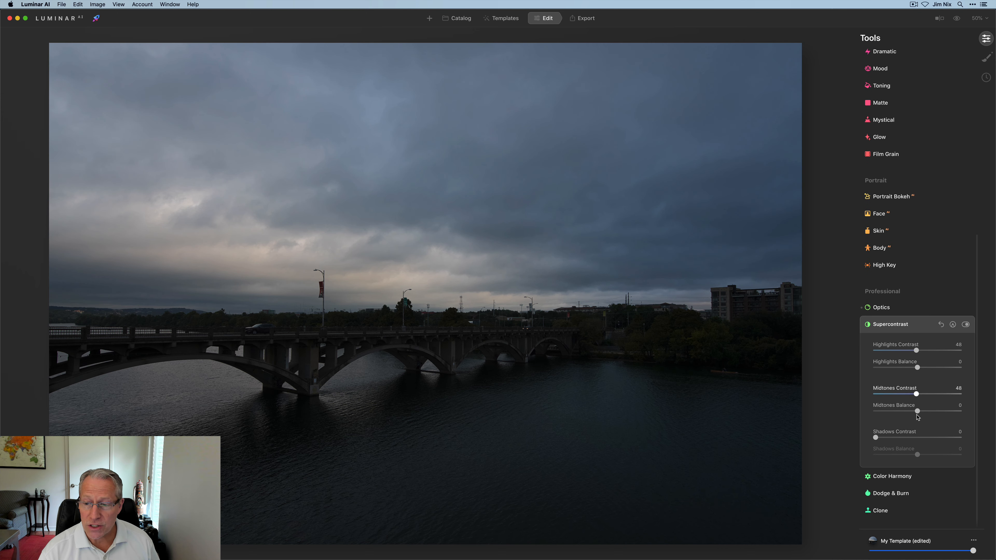
{"action": "left_click", "coordinate": [917, 437]}
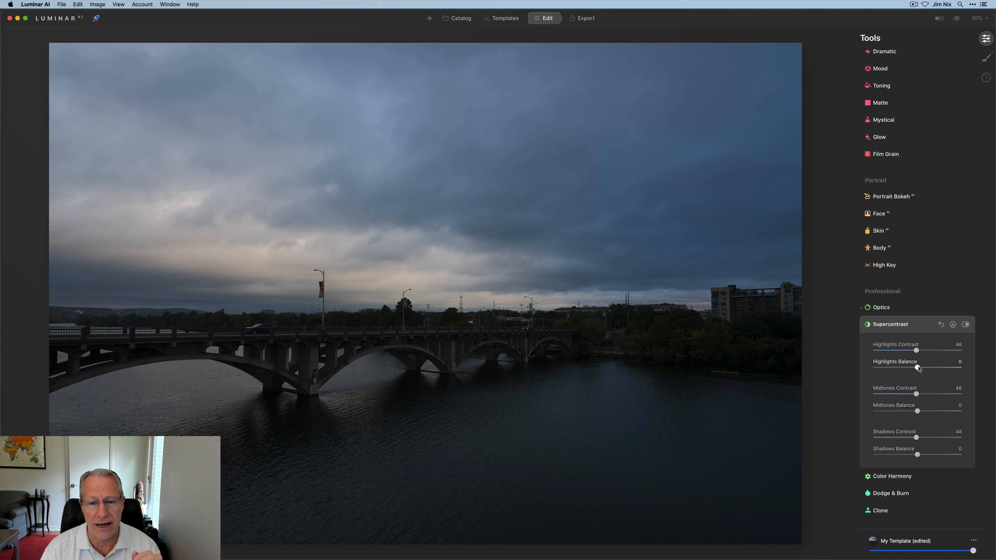
Set Highlights Balance to -67, Midtones Balance to -40 and Shadows Balance to -100 in Supercontrast.
{"action": "left_click_drag", "start_coordinate": [918, 368], "coordinate": [889, 371]}
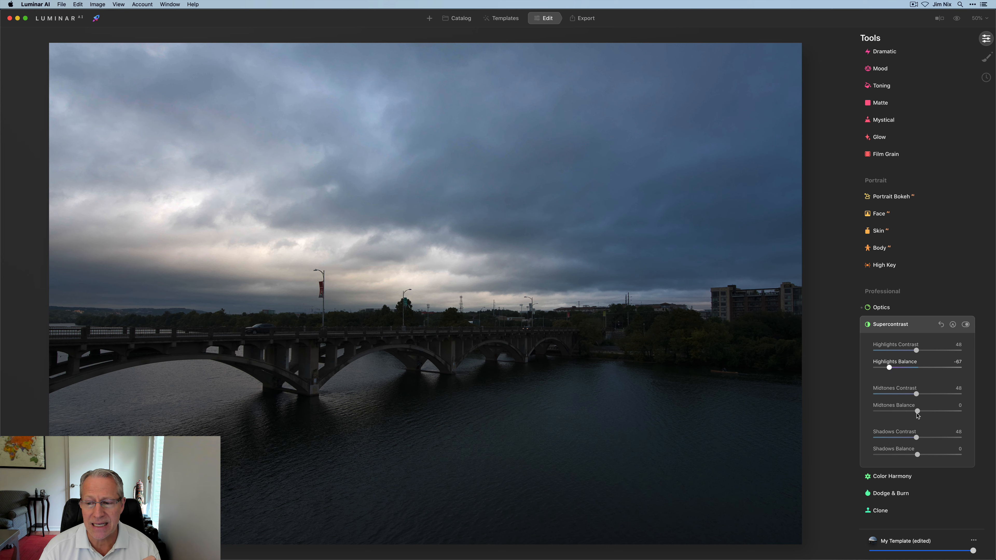
{"action": "mouse_move", "coordinate": [918, 413]}
{"action": "left_mouse_down"}
{"action": "mouse_move", "coordinate": [900, 414]}
{"action": "mouse_move", "coordinate": [936, 396]}
{"action": "mouse_move", "coordinate": [922, 397]}
{"action": "left_mouse_up"}
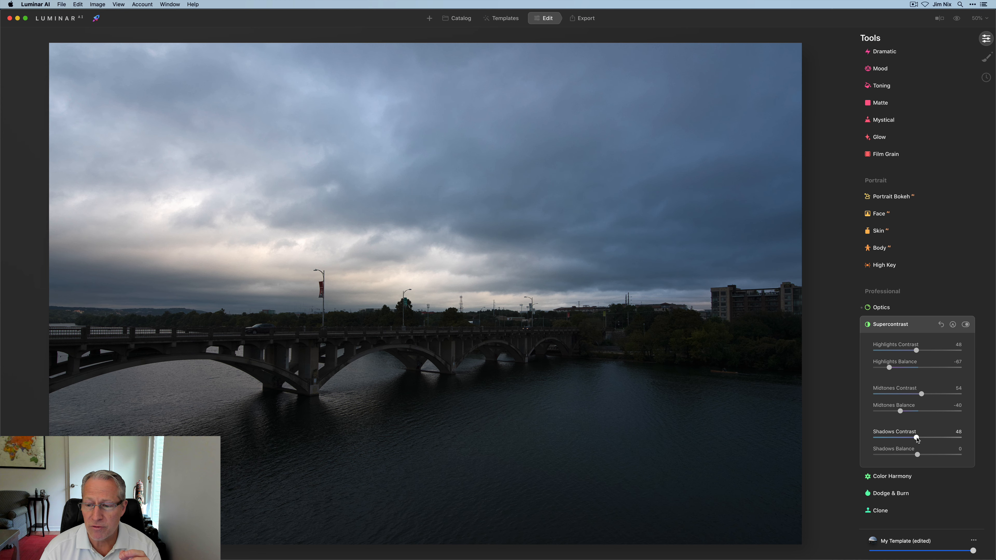
{"action": "left_click_drag", "start_coordinate": [918, 455], "coordinate": [808, 456]}
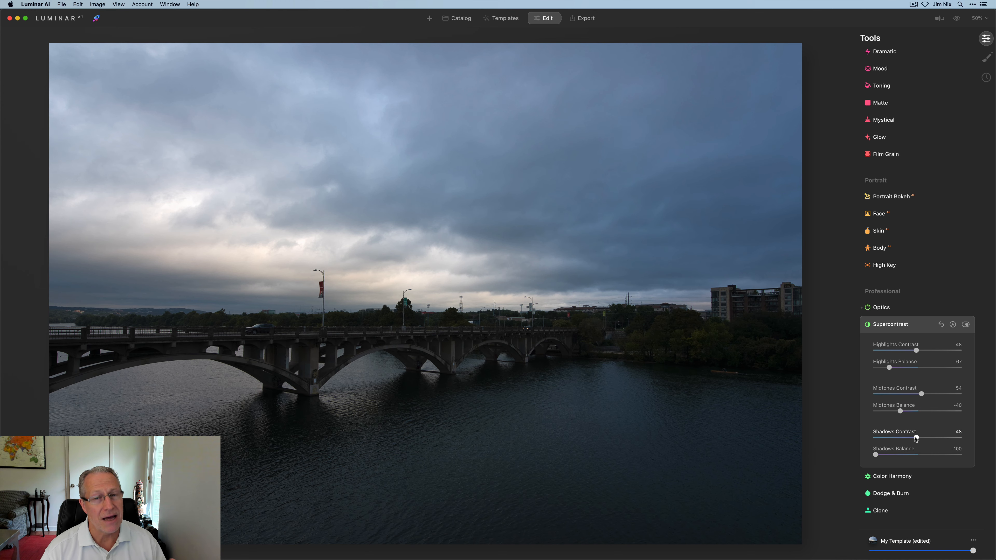
Set Supercontrast's Shadows Contrast to 100 and Midtones Contrast to 67.
{"action": "left_click_drag", "start_coordinate": [916, 439], "coordinate": [973, 438]}
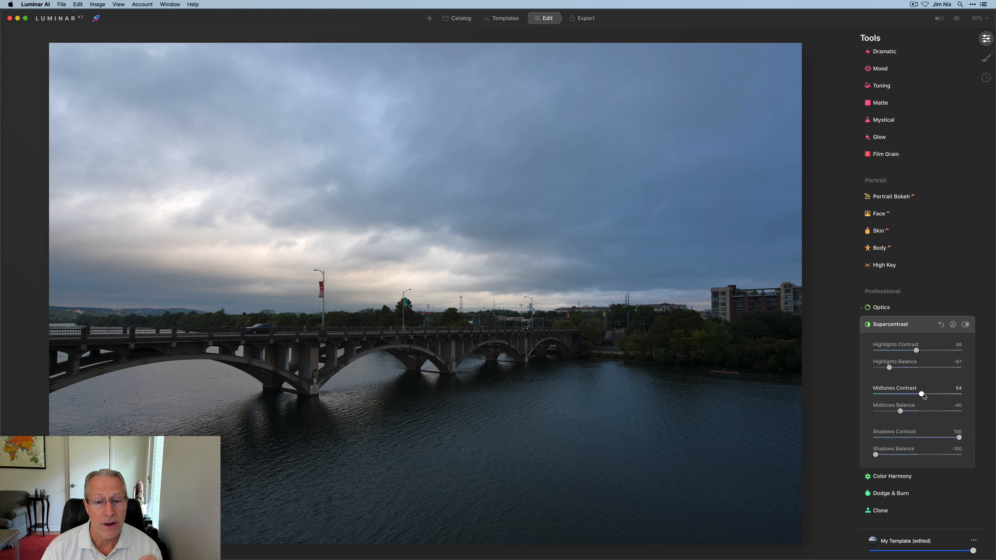
{"action": "left_click_drag", "start_coordinate": [922, 395], "coordinate": [936, 392]}
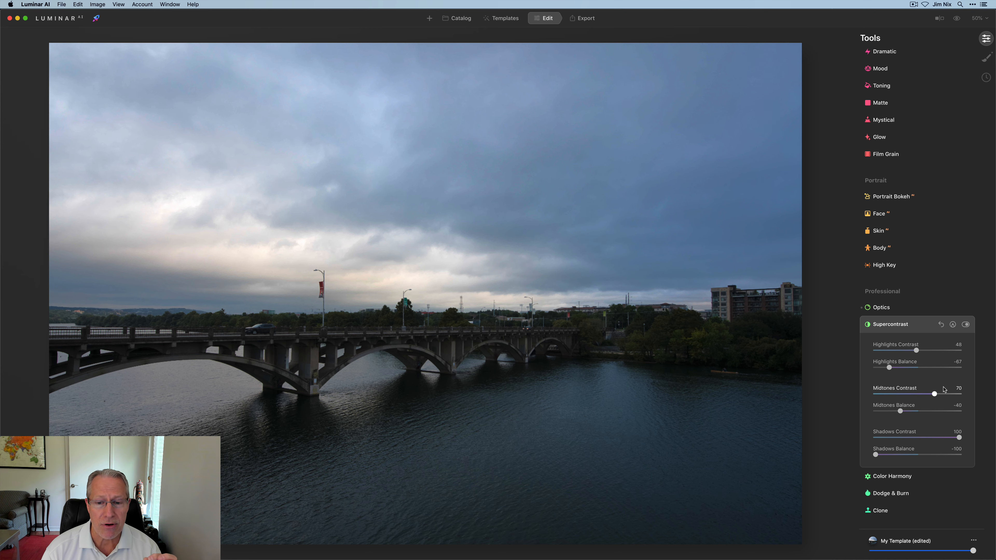
{"action": "left_click_drag", "start_coordinate": [934, 394], "coordinate": [935, 392]}
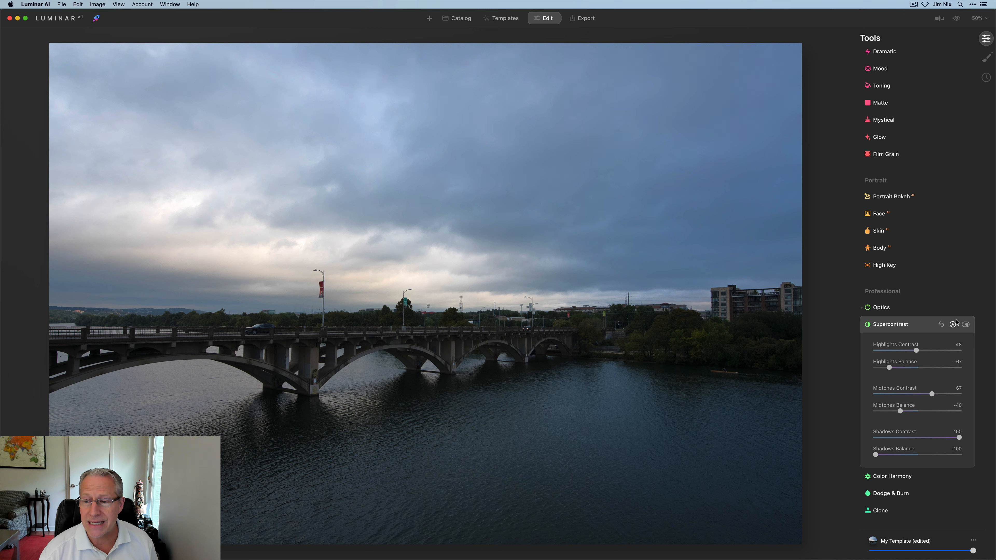
Toggle the Supercontrast tool off and on to compare its effect, then collapse it.
{"action": "left_click", "coordinate": [966, 325]}
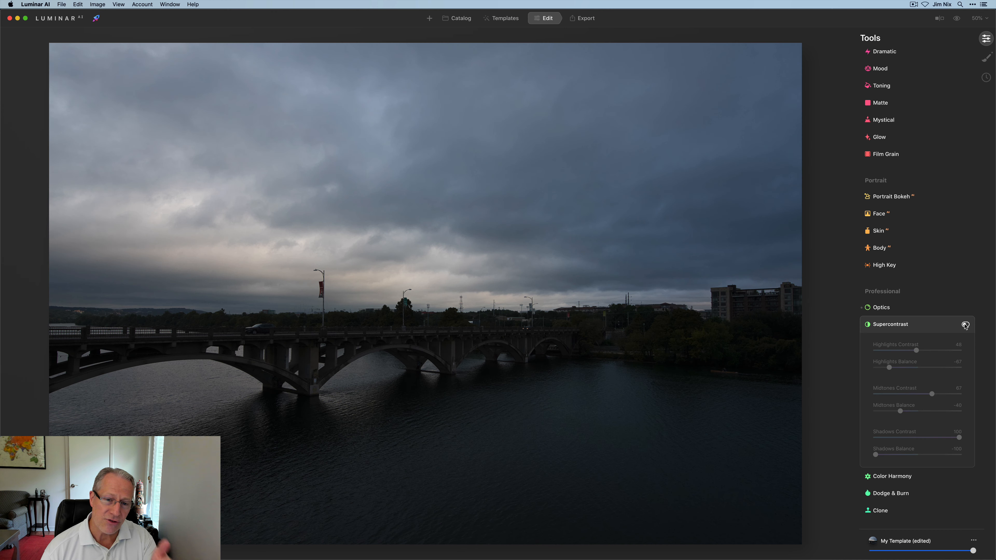
{"action": "left_click", "coordinate": [966, 324]}
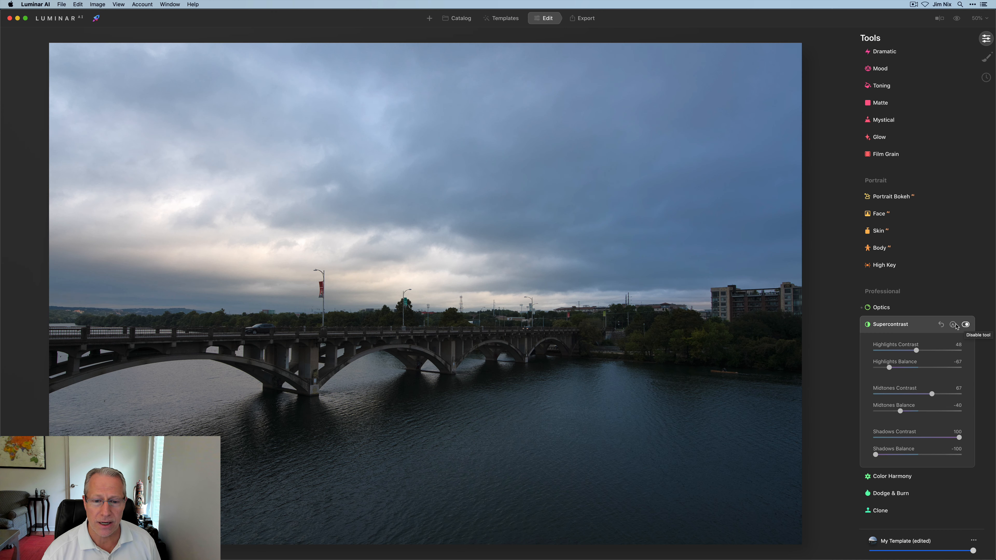
{"action": "left_click", "coordinate": [916, 329]}
Open the Enhance tool and set Accent to 50.
{"action": "scroll", "coordinate": [915, 329], "scroll_direction": "up", "scroll_amount": 10}
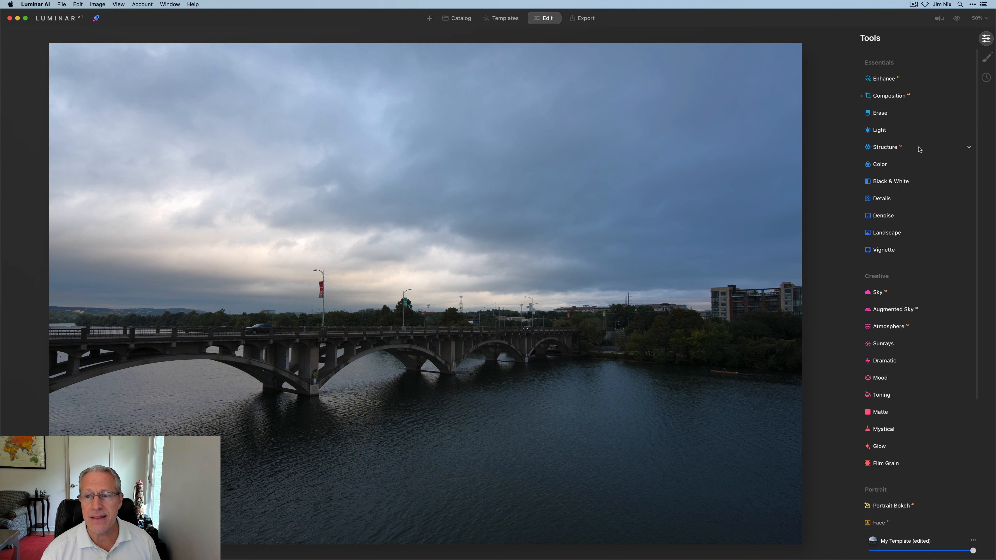
{"action": "left_click", "coordinate": [891, 72]}
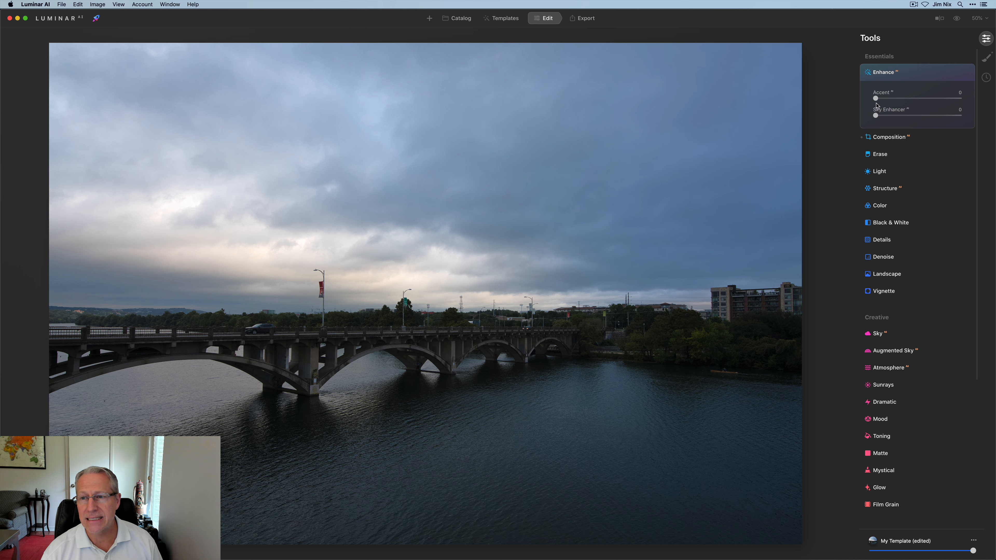
{"action": "left_click_drag", "start_coordinate": [876, 98], "coordinate": [921, 101]}
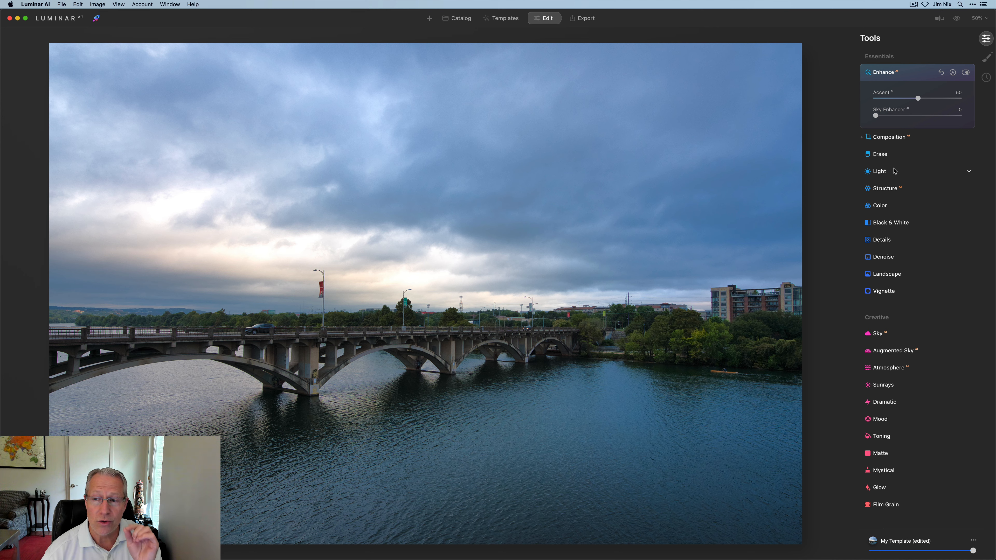
Set Supercontrast's Highlights Contrast to 53 and Highlights Balance to -37, then collapse the tool.
{"action": "scroll", "coordinate": [894, 171], "scroll_direction": "down", "scroll_amount": 10}
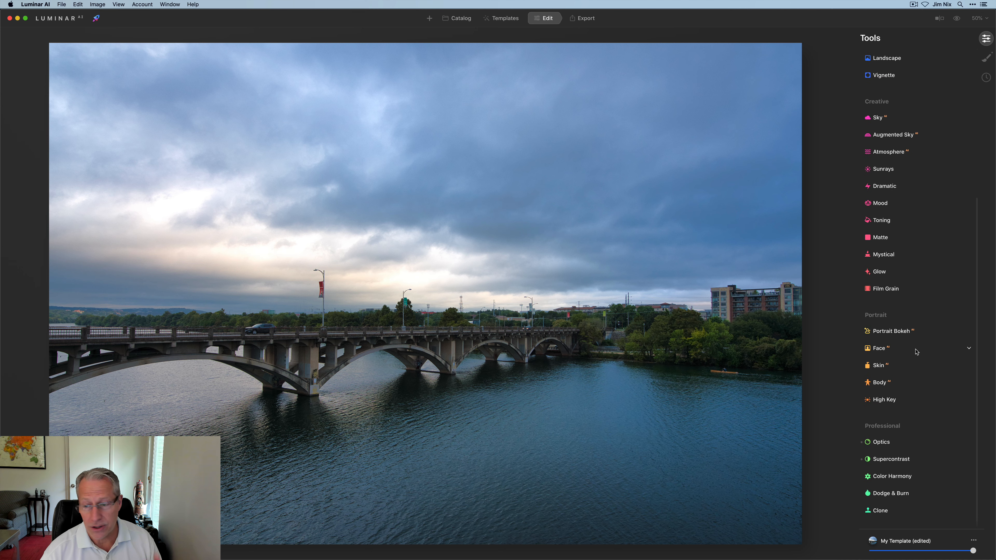
{"action": "left_click", "coordinate": [891, 459]}
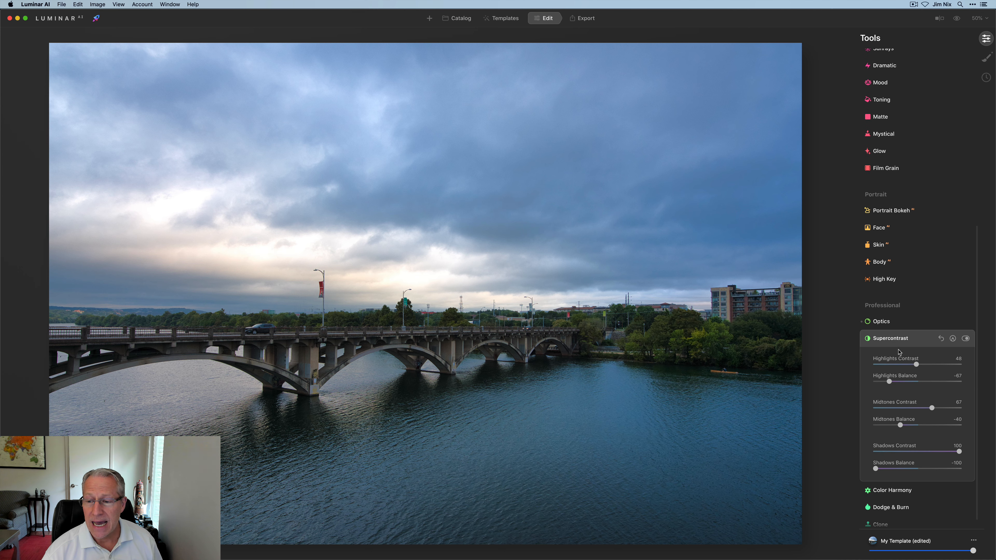
{"action": "left_click_drag", "start_coordinate": [889, 381], "coordinate": [920, 363]}
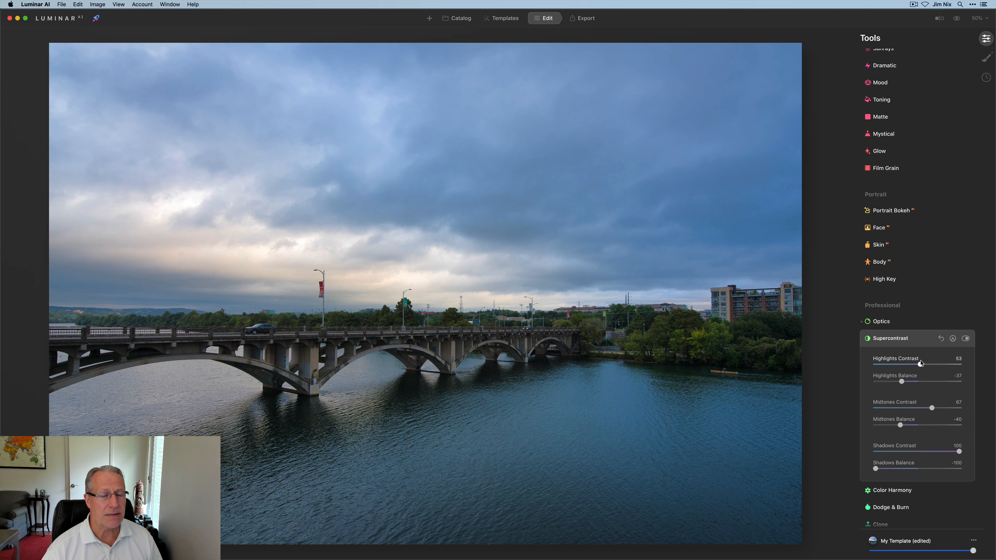
{"action": "left_click", "coordinate": [912, 339]}
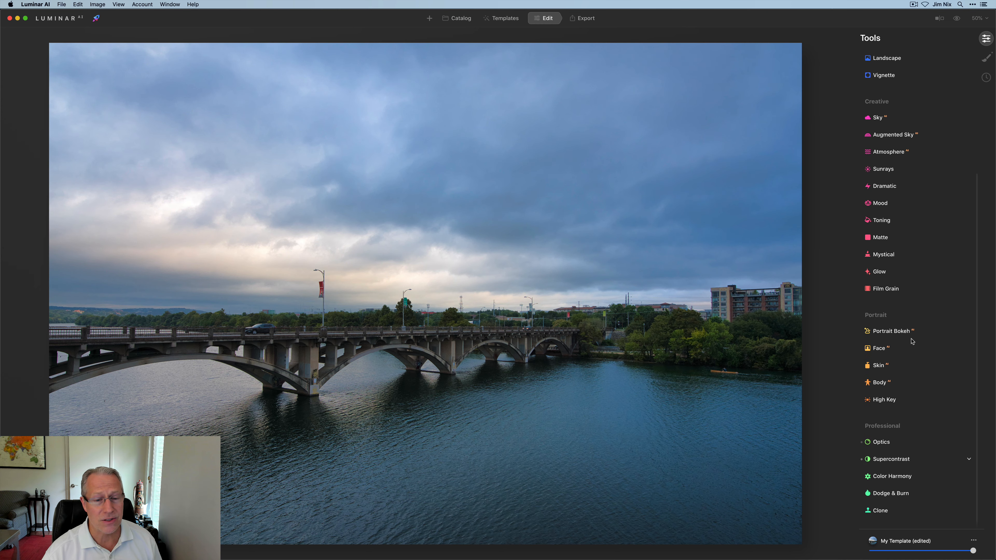
Open the Landscape tool and set Golden Hour to 55.
{"action": "scroll", "coordinate": [911, 338], "scroll_direction": "up", "scroll_amount": 5}
{"action": "scroll", "coordinate": [911, 342], "scroll_direction": "up", "scroll_amount": 2}
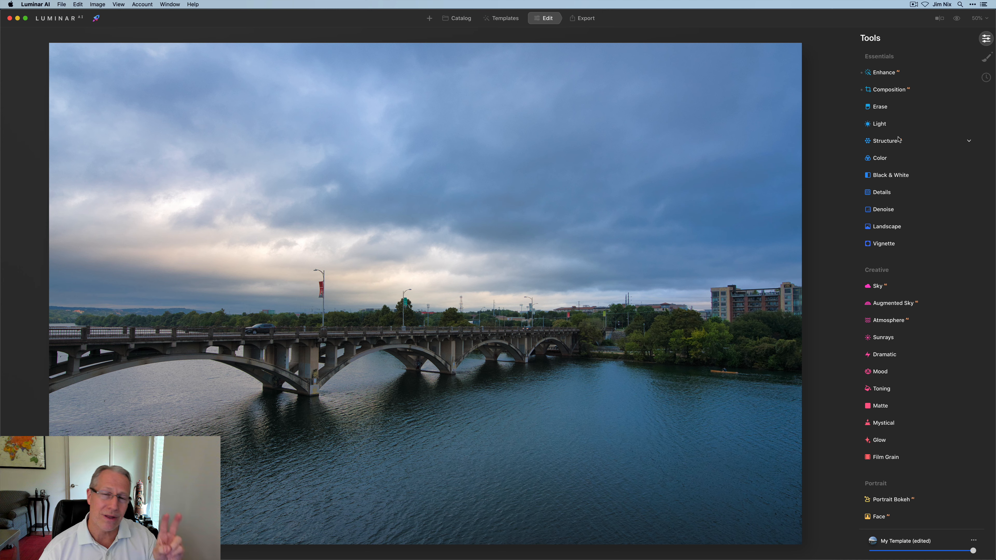
{"action": "left_click", "coordinate": [881, 227]}
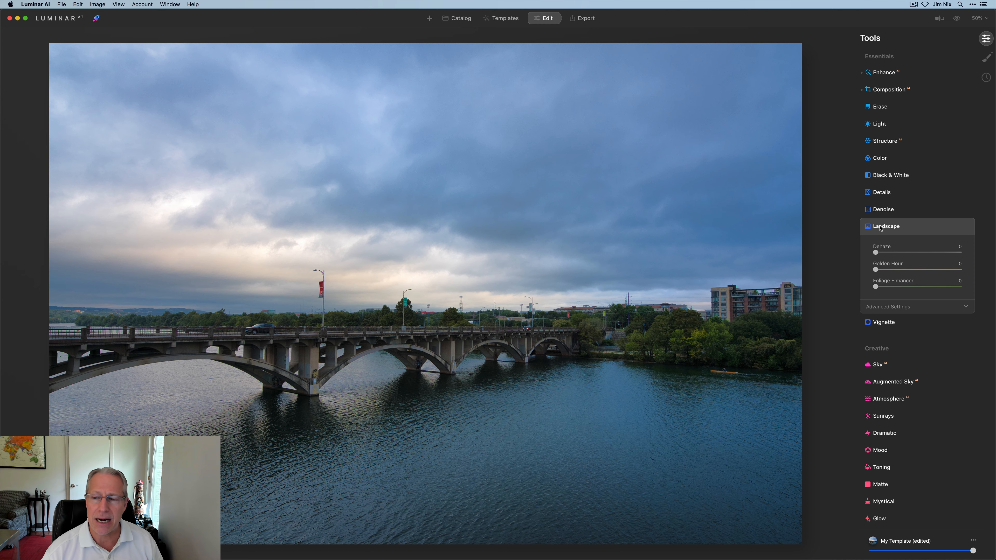
{"action": "left_click_drag", "start_coordinate": [876, 270], "coordinate": [923, 271]}
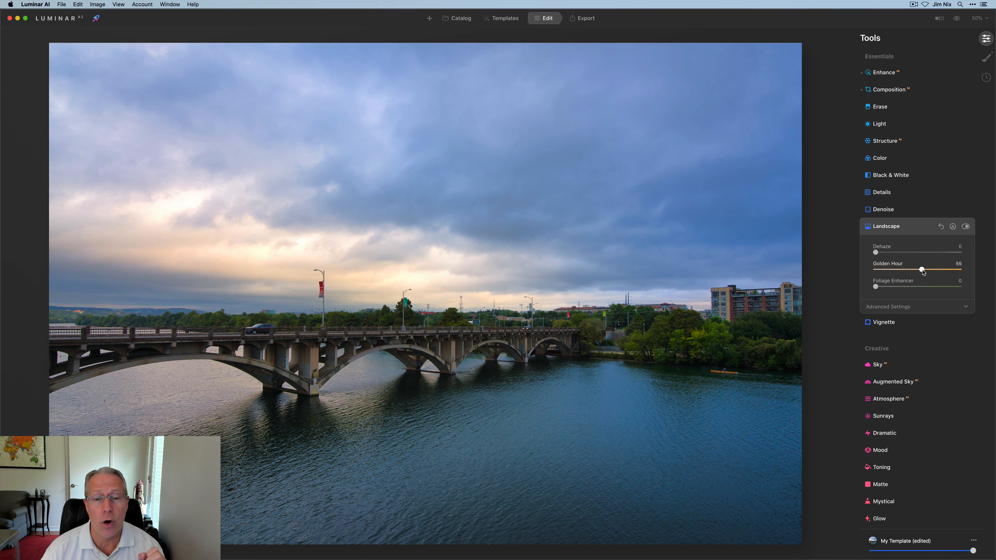
{"action": "scroll", "coordinate": [923, 272], "scroll_direction": "down", "scroll_amount": 1}
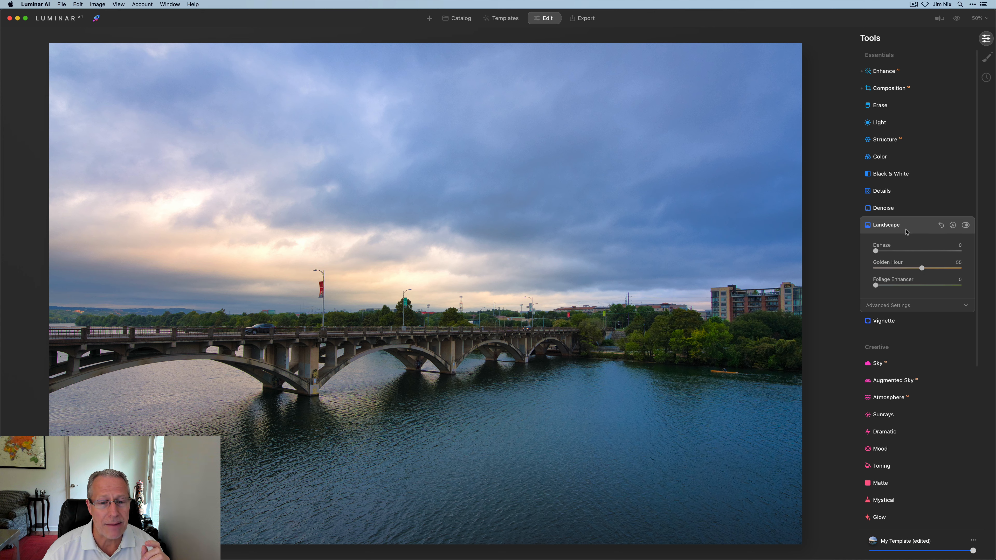
{"action": "left_click", "coordinate": [906, 232]}
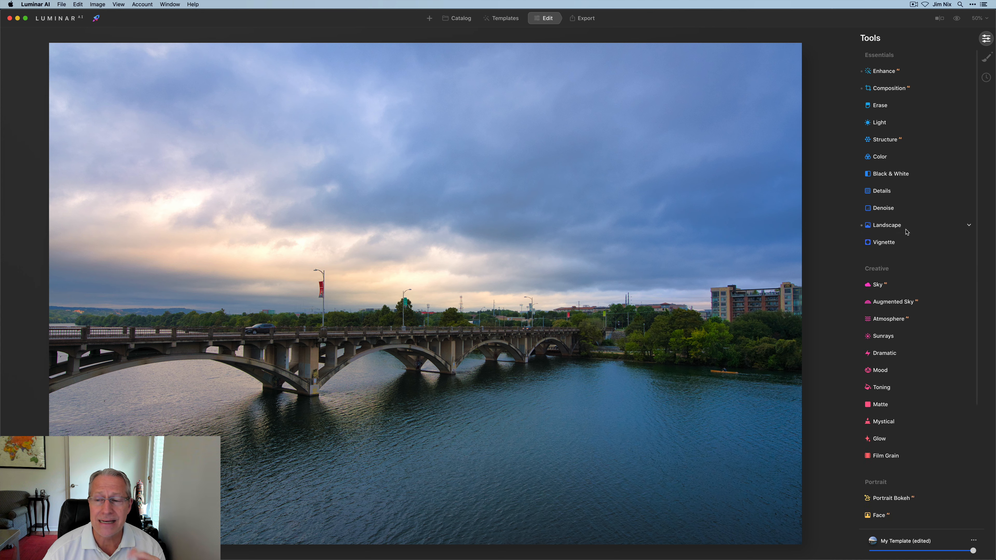
In the Light tool, set Shadows to 8 and Highlights to -5.
{"action": "left_click", "coordinate": [889, 124]}
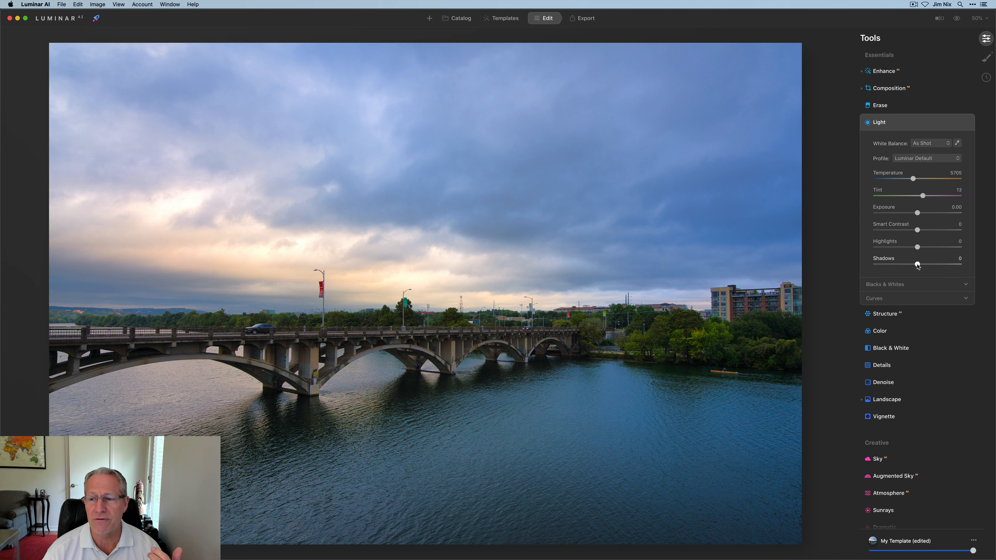
{"action": "left_click_drag", "start_coordinate": [917, 265], "coordinate": [921, 265]}
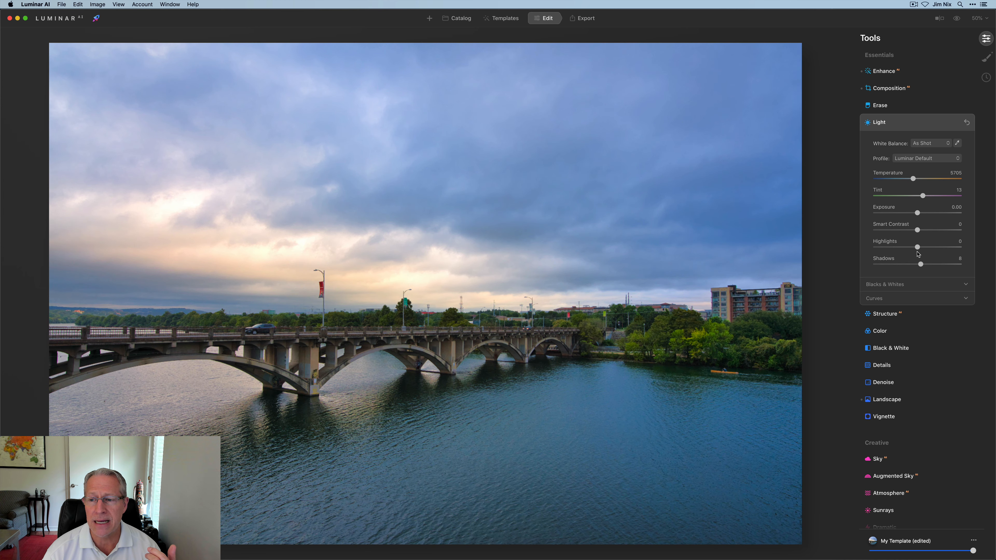
{"action": "left_click_drag", "start_coordinate": [918, 251], "coordinate": [915, 251]}
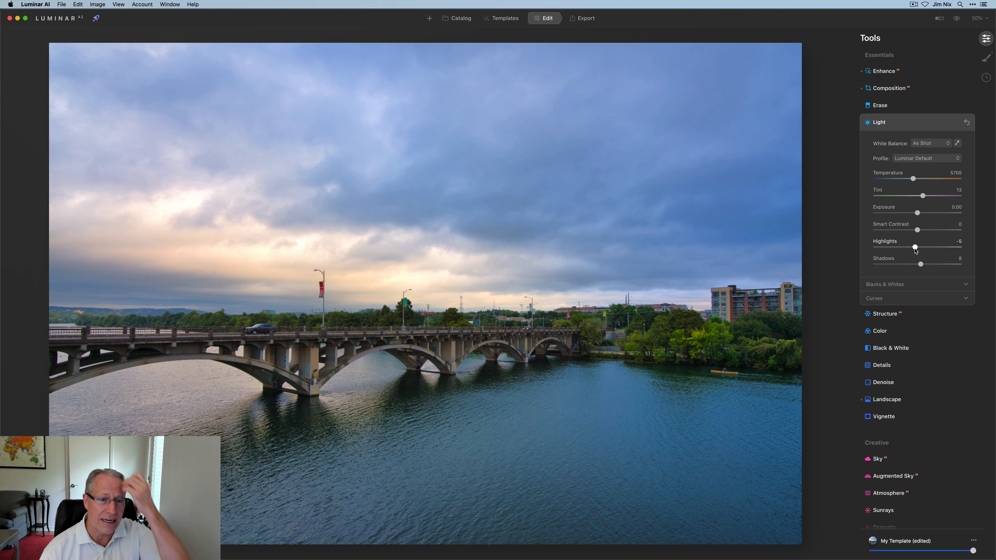
{"action": "left_click", "coordinate": [918, 124]}
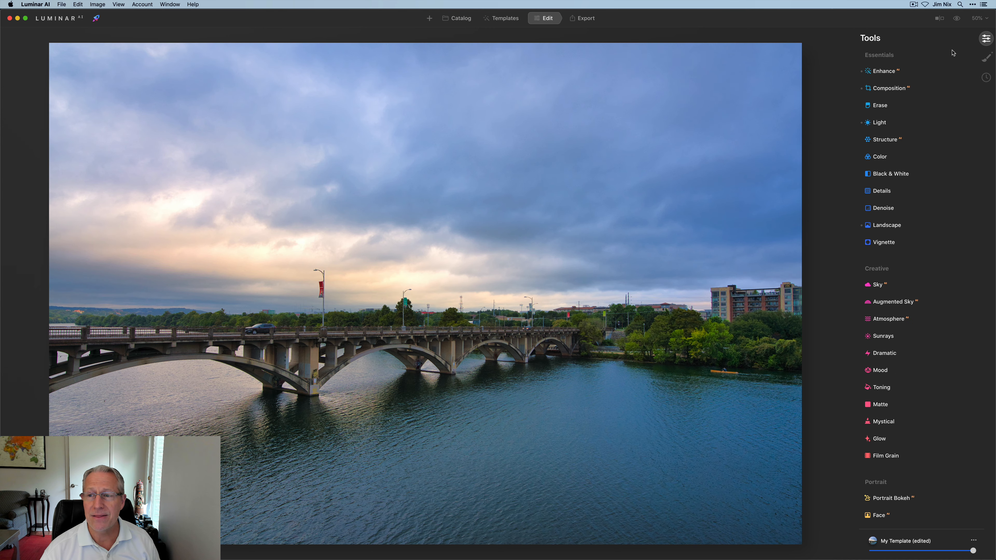
Compare the edited photo with the original using the preview toggle and the before/after split view.
{"action": "left_click", "coordinate": [956, 24]}
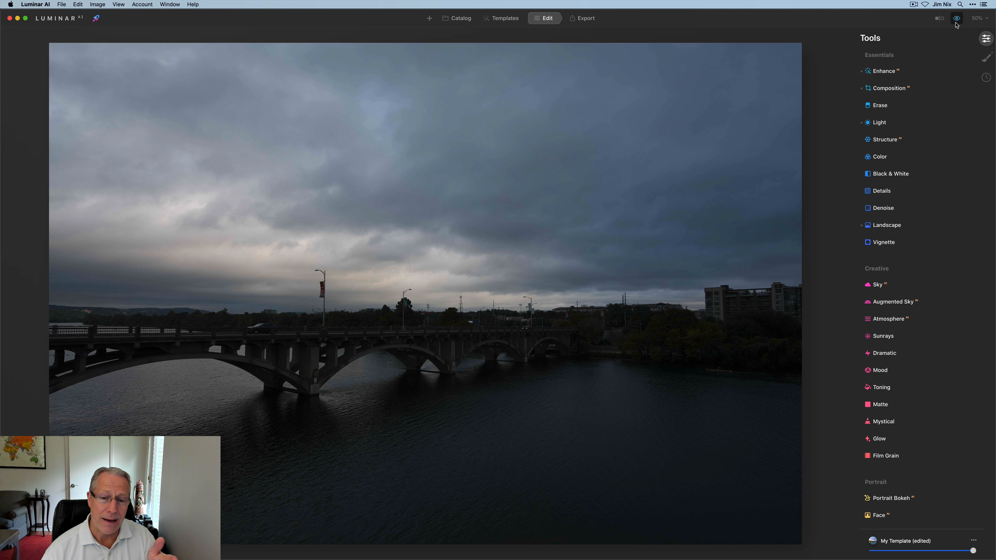
{"action": "left_click", "coordinate": [957, 24]}
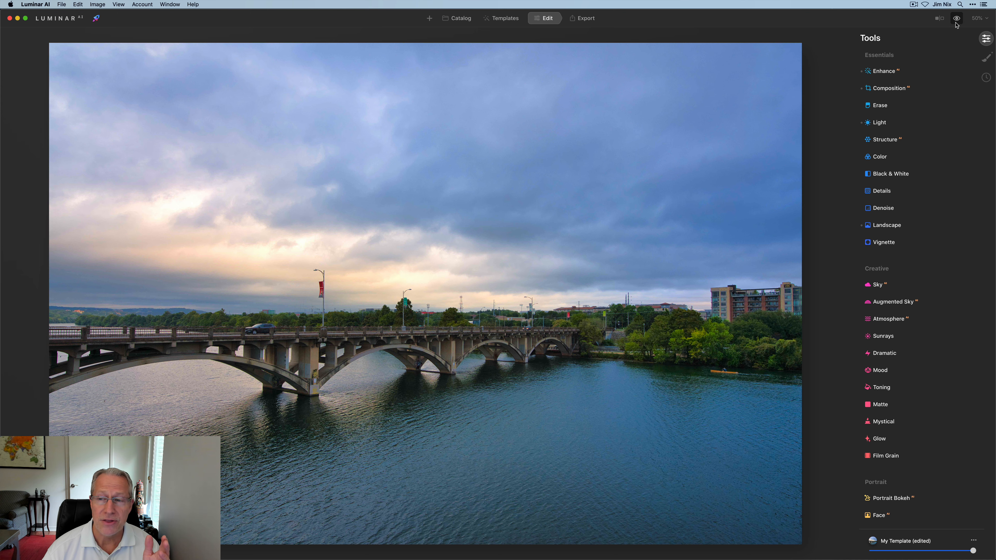
{"action": "left_click", "coordinate": [956, 24]}
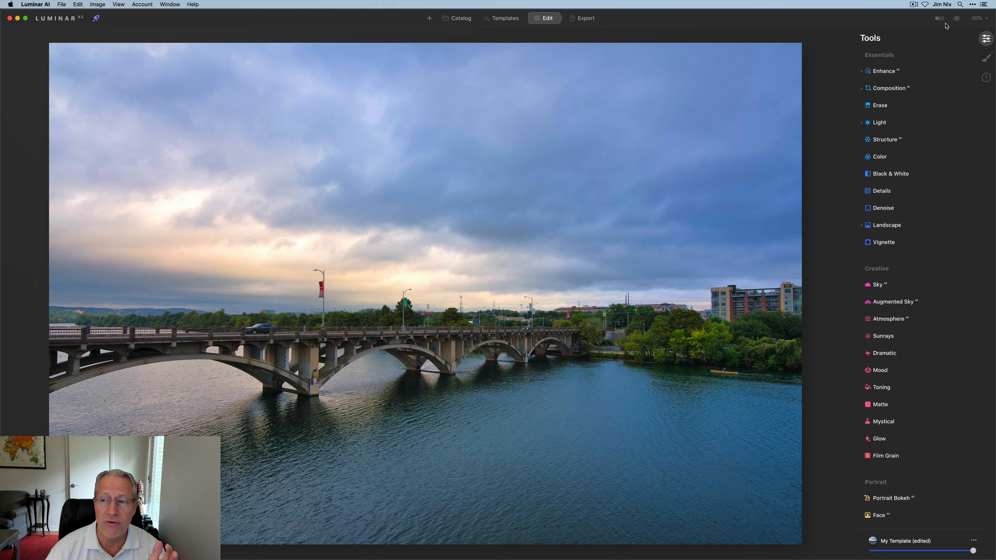
{"action": "left_click", "coordinate": [940, 19]}
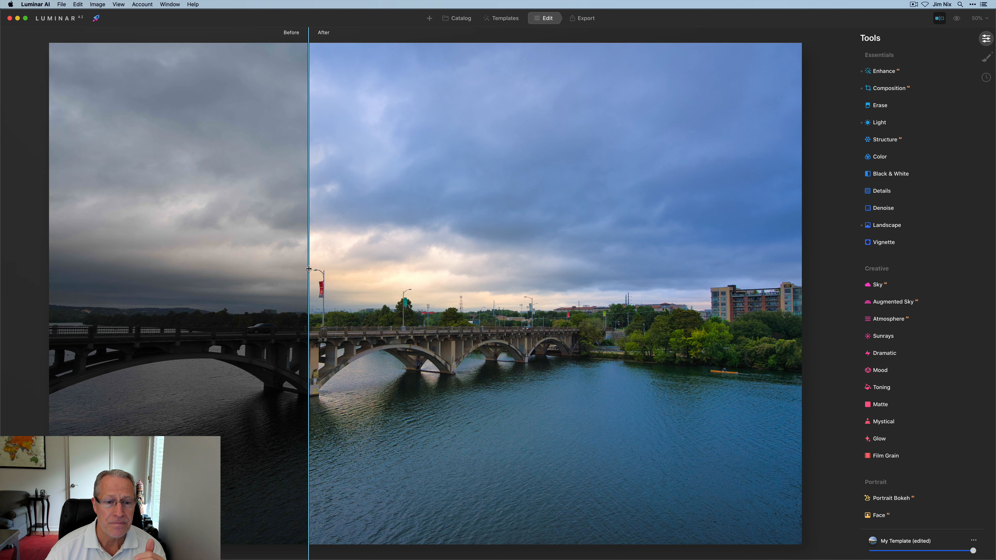
{"action": "mouse_move", "coordinate": [309, 271]}
{"action": "left_mouse_down"}
{"action": "mouse_move", "coordinate": [529, 275]}
{"action": "mouse_move", "coordinate": [294, 275]}
{"action": "left_mouse_up"}
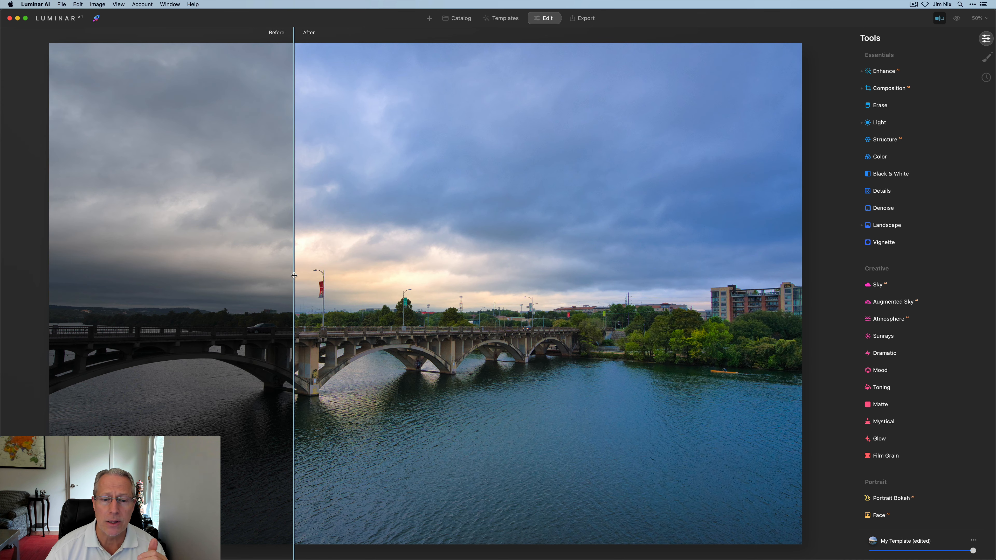
{"action": "left_click", "coordinate": [939, 18]}
Reopen Supercontrast and toggle it off and on to compare its effect.
{"action": "scroll", "coordinate": [877, 275], "scroll_direction": "down", "scroll_amount": 2}
{"action": "scroll", "coordinate": [878, 274], "scroll_direction": "down", "scroll_amount": 5}
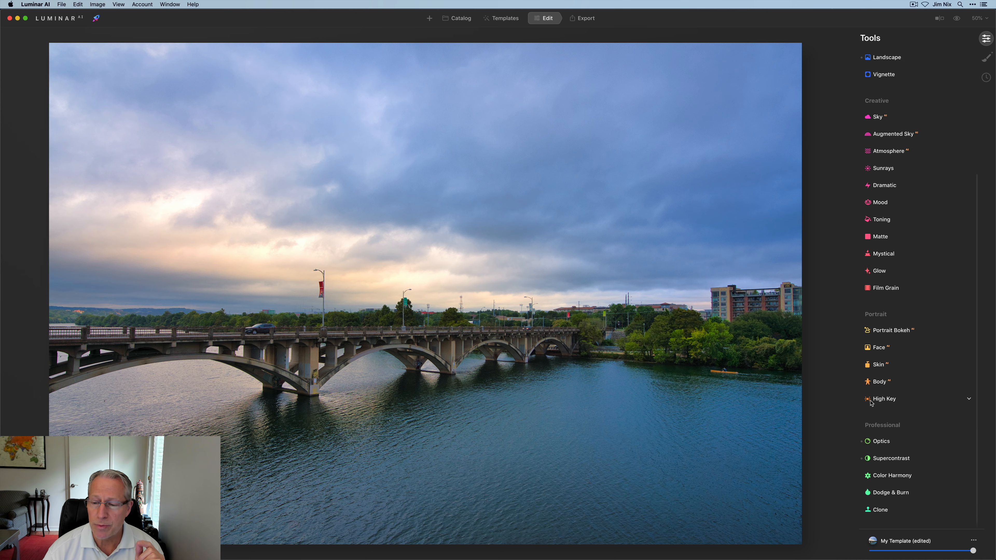
{"action": "left_click", "coordinate": [893, 458]}
{"action": "scroll", "coordinate": [893, 459], "scroll_direction": "down", "scroll_amount": 3}
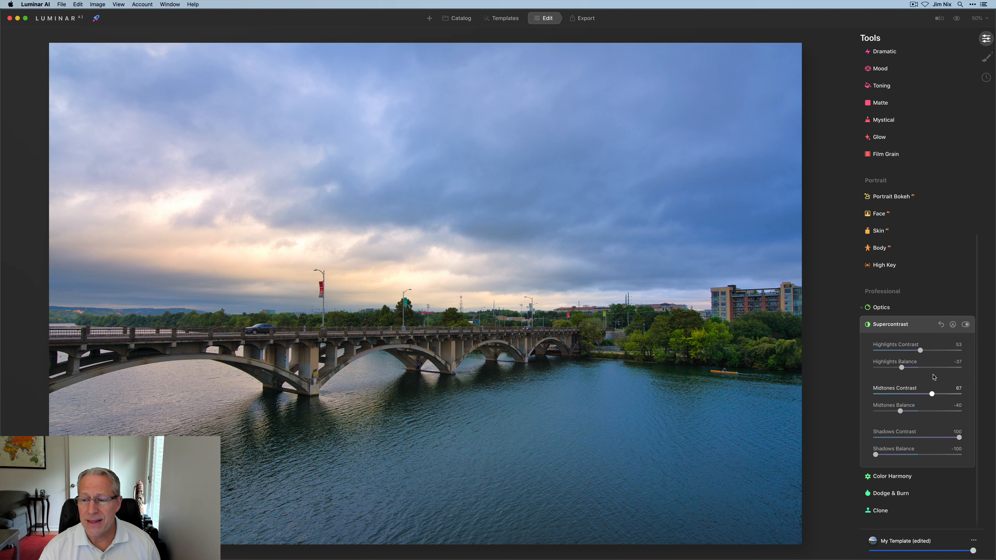
{"action": "left_click", "coordinate": [966, 325]}
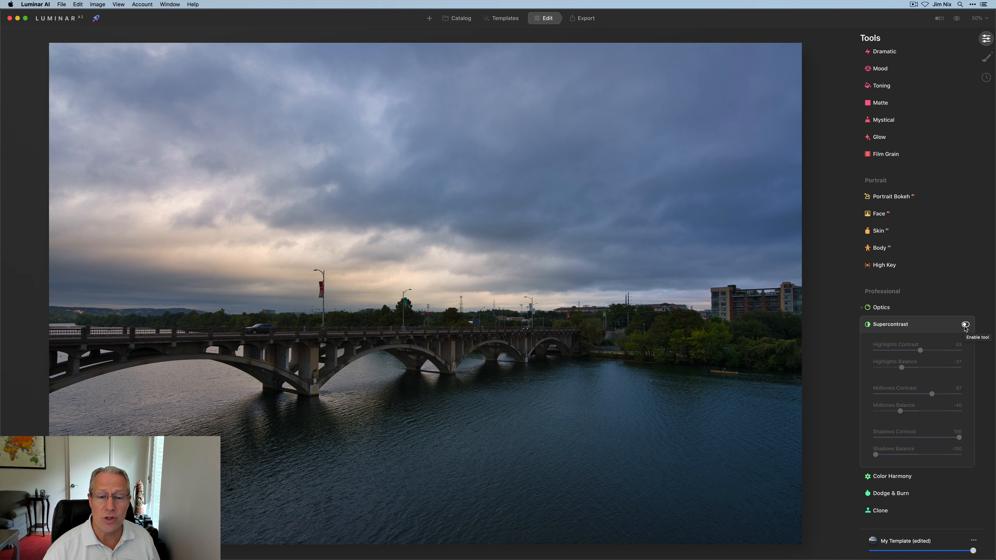
{"action": "left_click", "coordinate": [965, 325]}
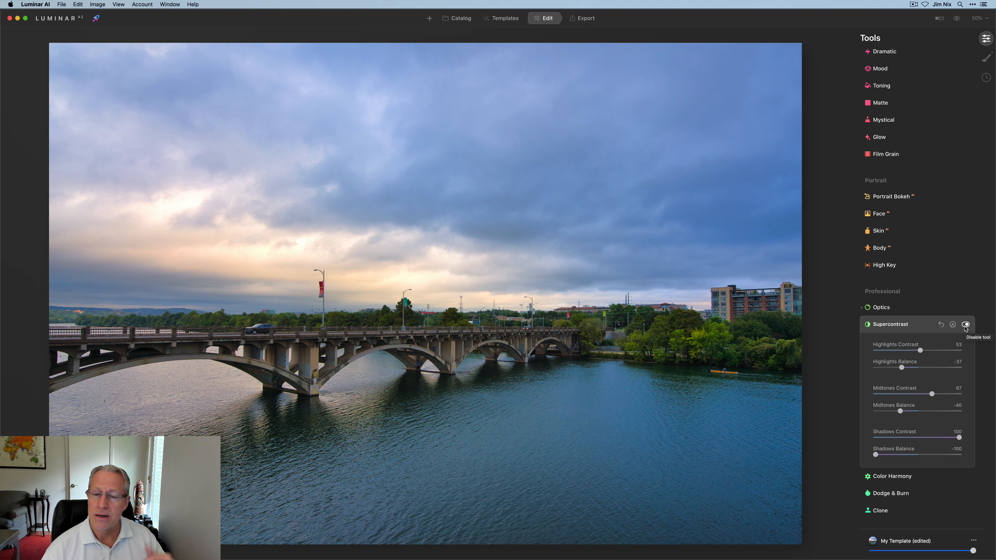